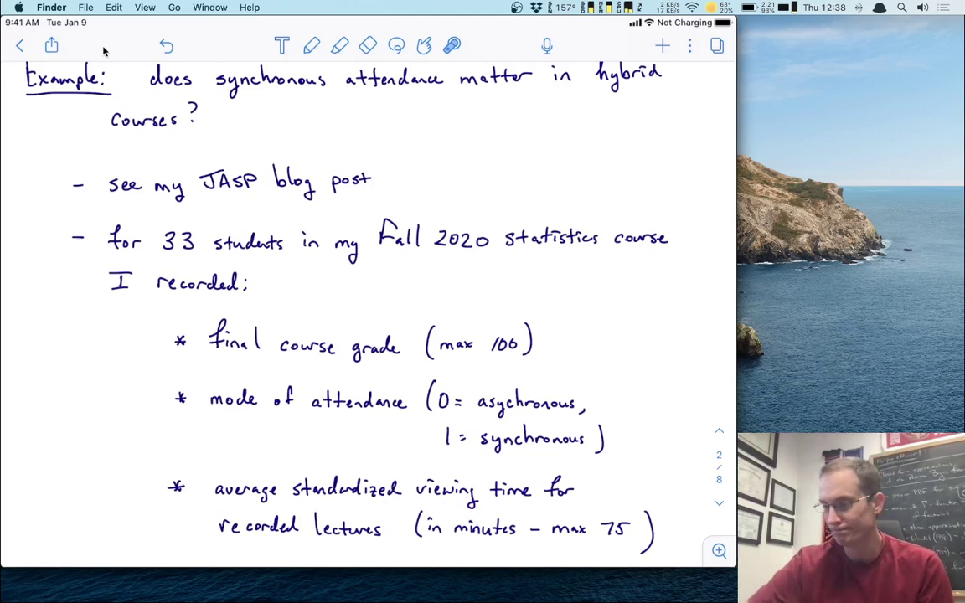
scroll(103, 51, "down", 3)
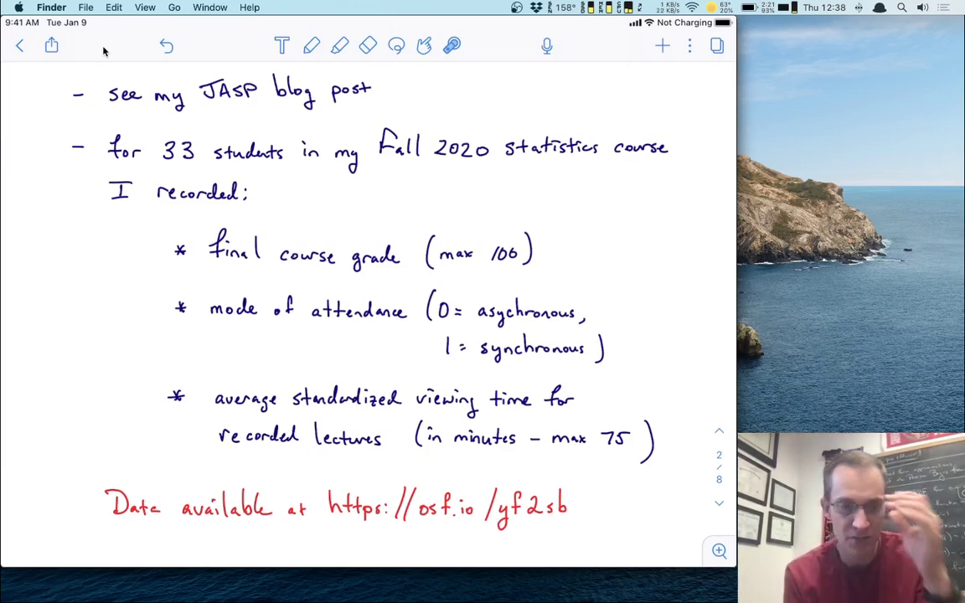
key("super+Tab")
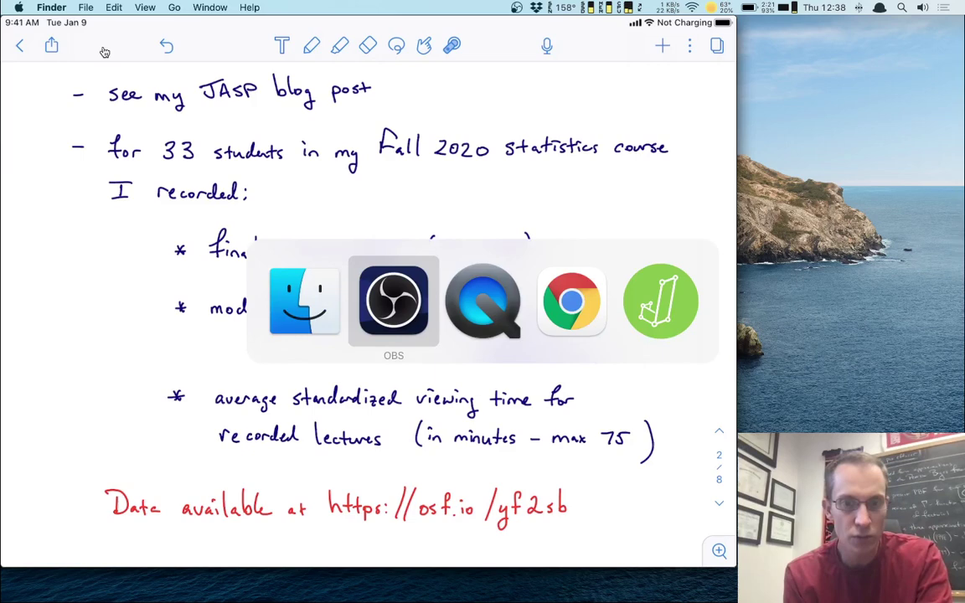
In Chrome, go to the jasp-stats.org BLOG and scroll to 'How to do Bayesian Linear Regression in JASP'.
key("super+Tab")
key("super+Tab")
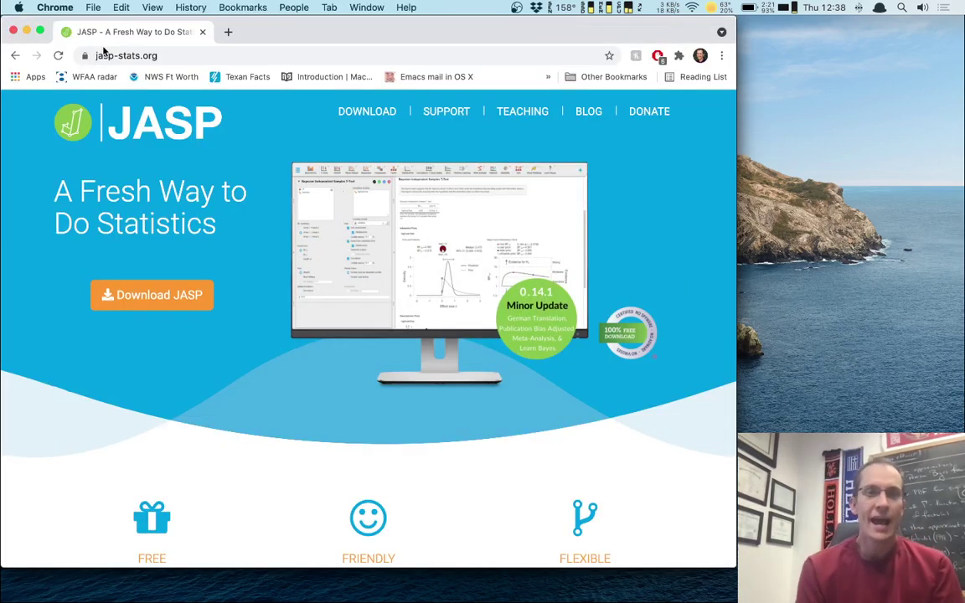
left_click(597, 112)
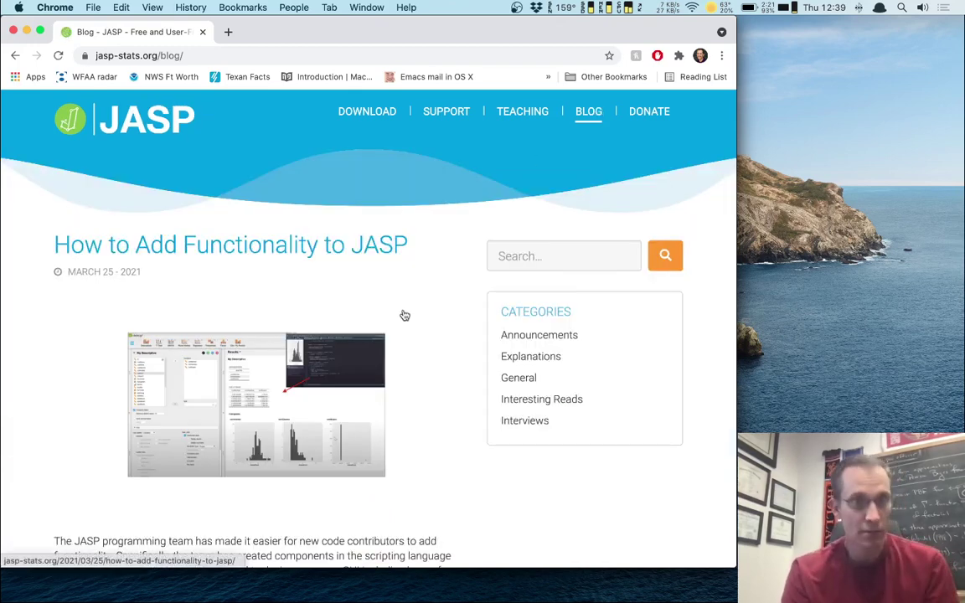
scroll(457, 323, "down", 2)
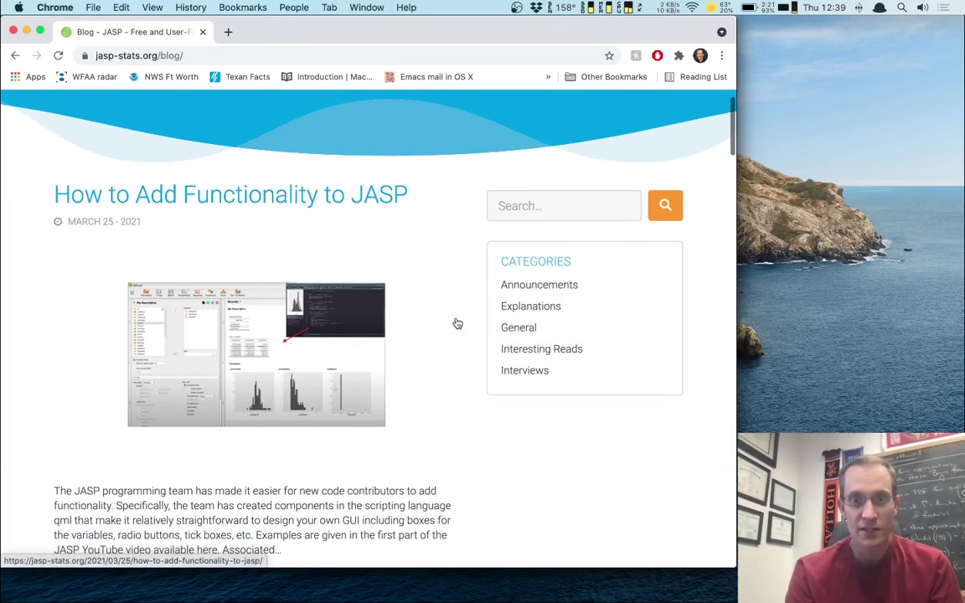
scroll(457, 323, "down", 1)
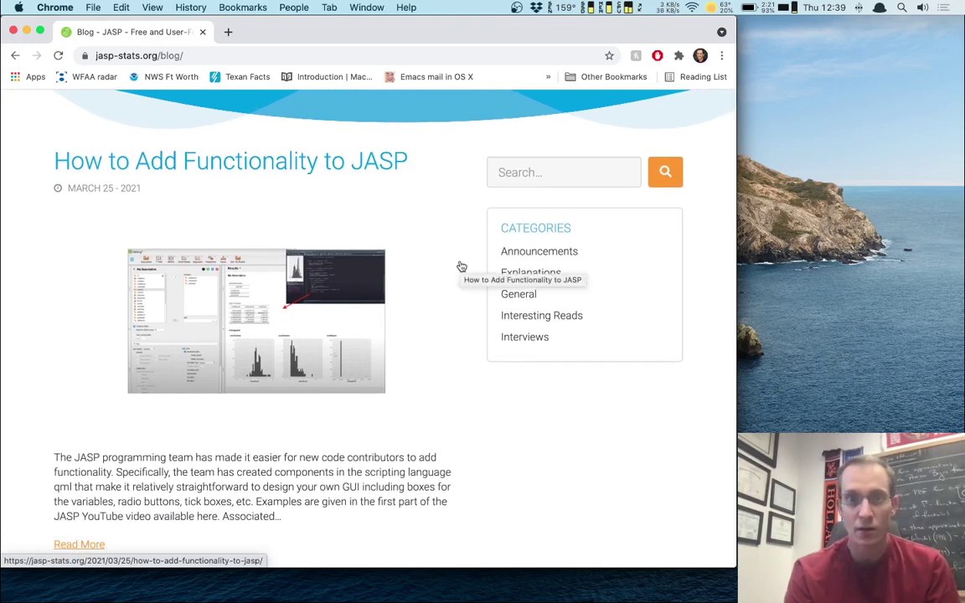
scroll(460, 266, "down", 4)
scroll(460, 267, "down", 15)
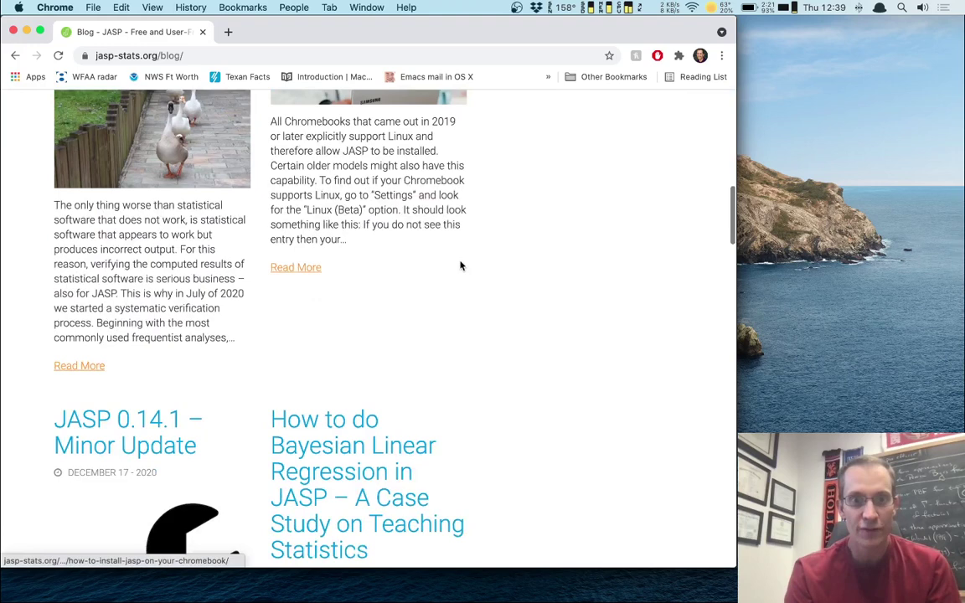
scroll(460, 267, "down", 2)
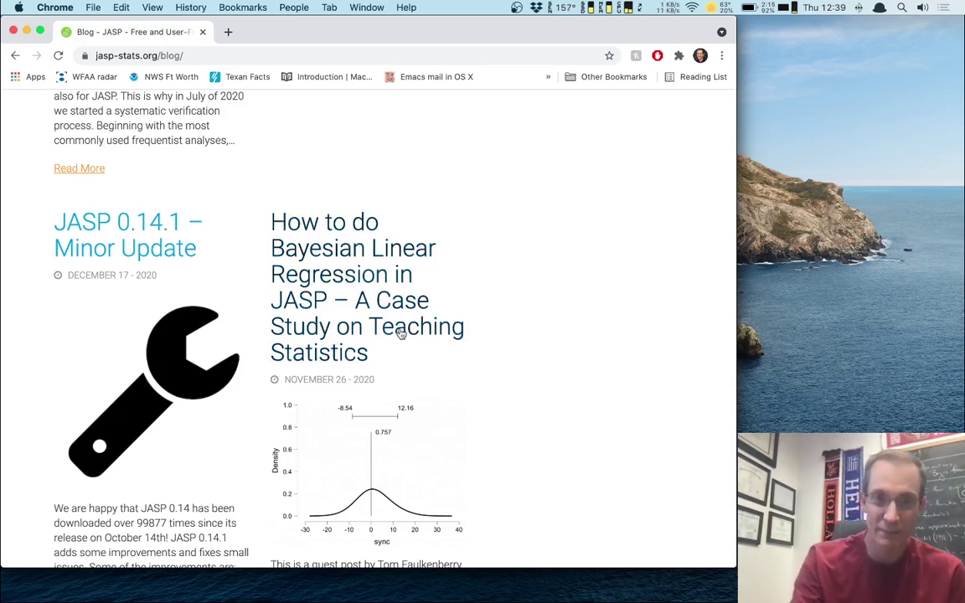
Open the Bayesian linear regression post and follow its 'here' supplementary-materials link to OSF.
left_click(350, 318)
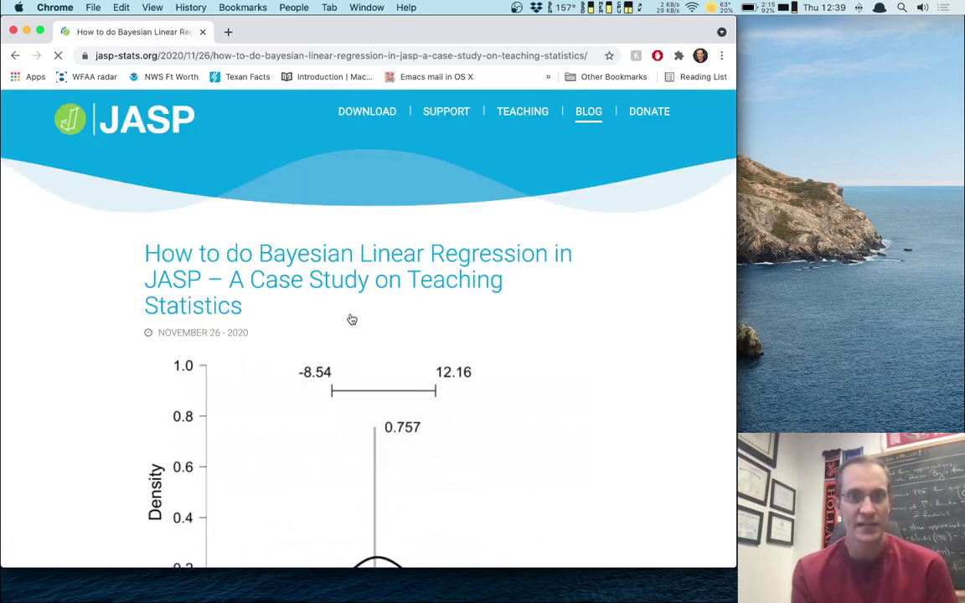
scroll(495, 297, "down", 5)
scroll(496, 300, "down", 2)
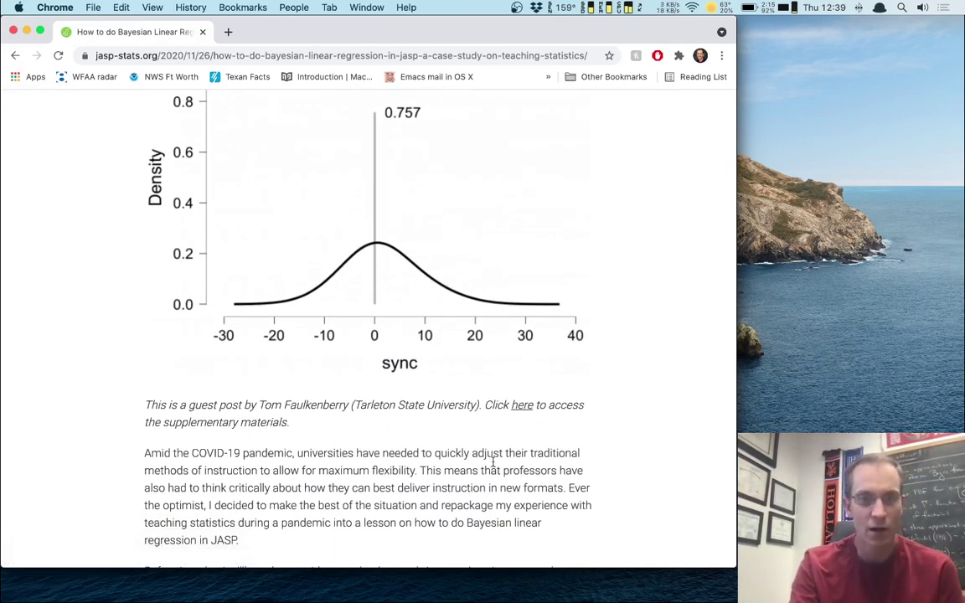
scroll(624, 377, "down", 1)
scroll(624, 377, "down", 12)
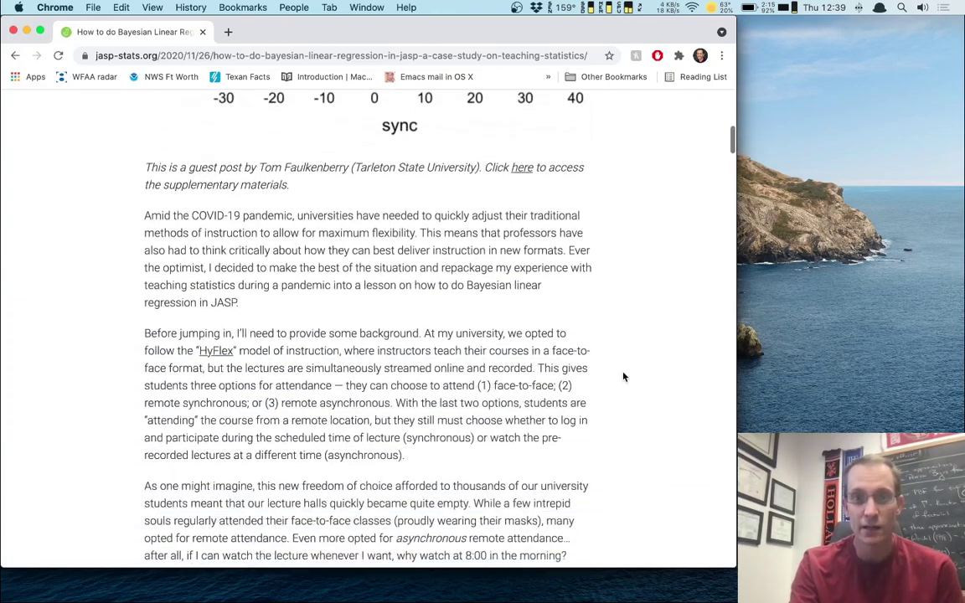
scroll(624, 377, "up", 4)
scroll(624, 377, "up", 12)
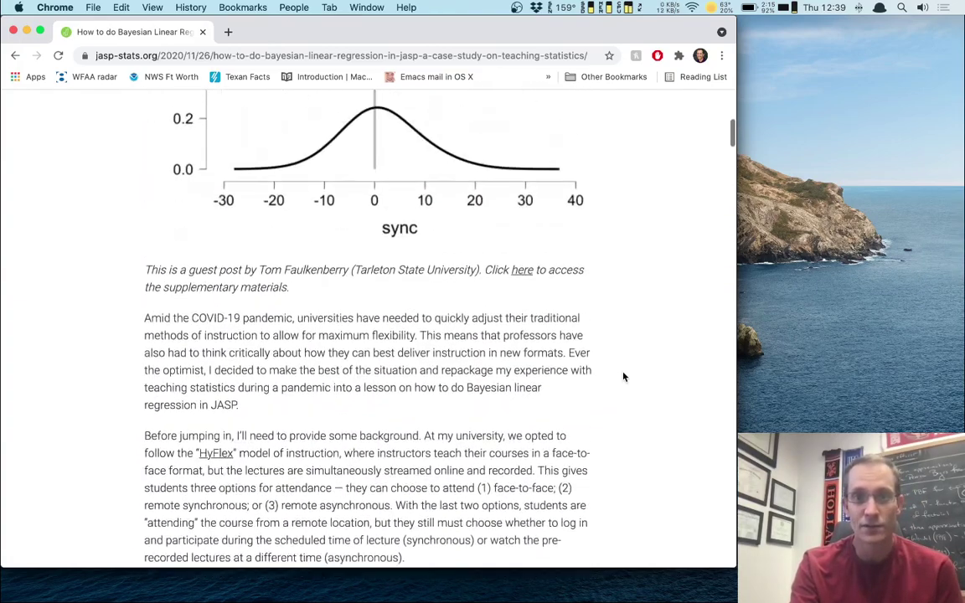
scroll(624, 377, "down", 5)
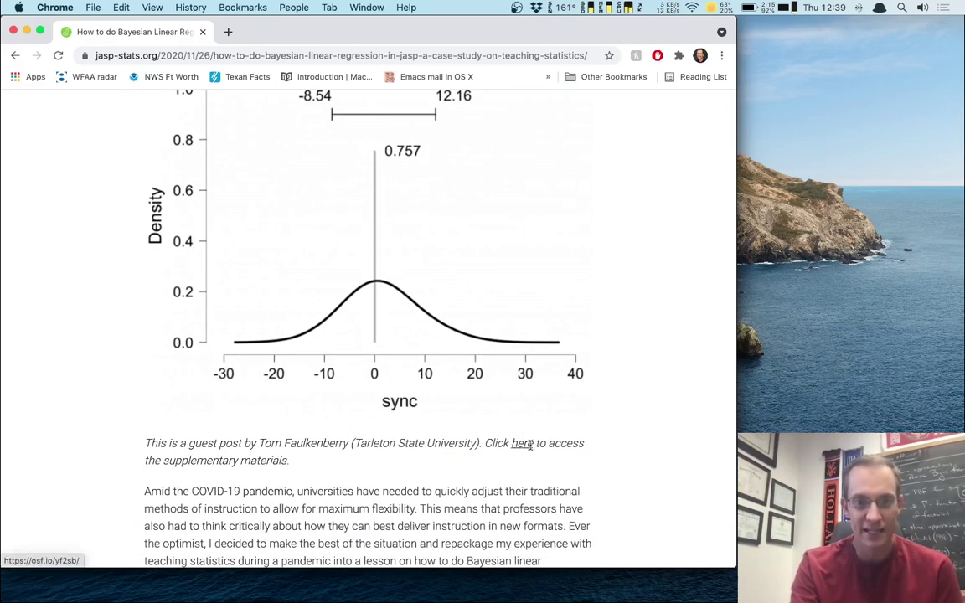
left_click(526, 451)
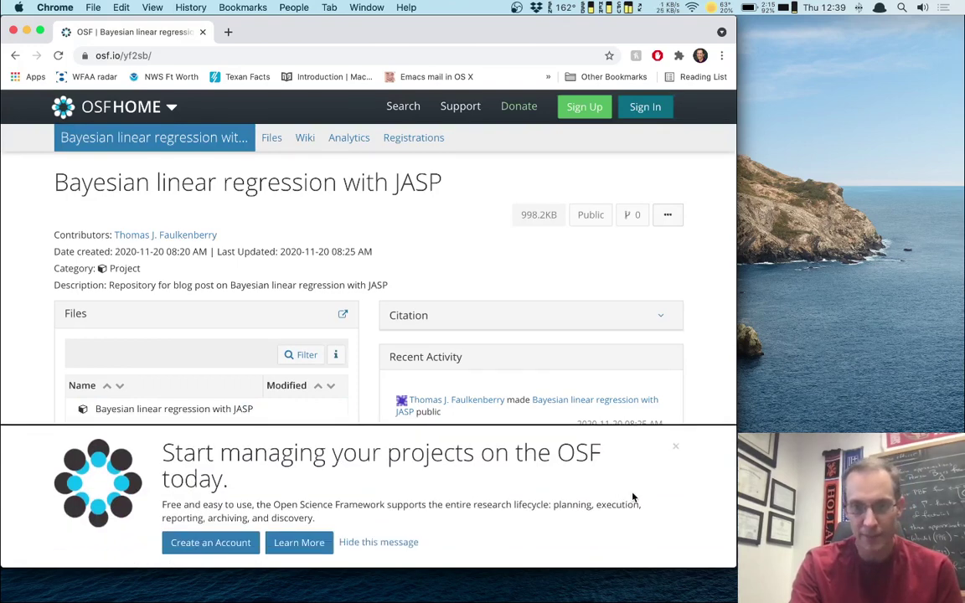
Dismiss the OSF banner, preview statGrades.csv's columns, then switch to JASP.
left_click(675, 446)
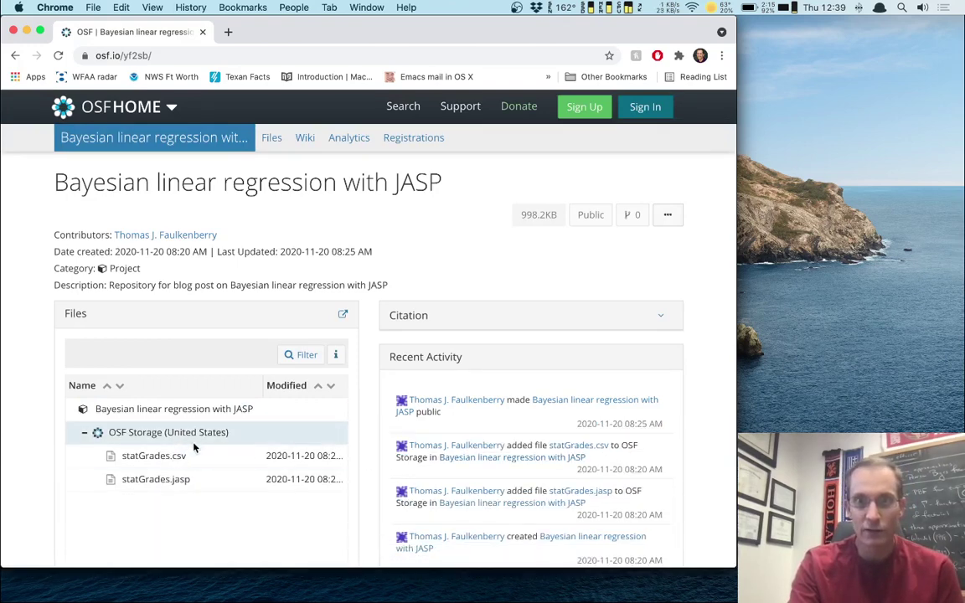
left_click(163, 456)
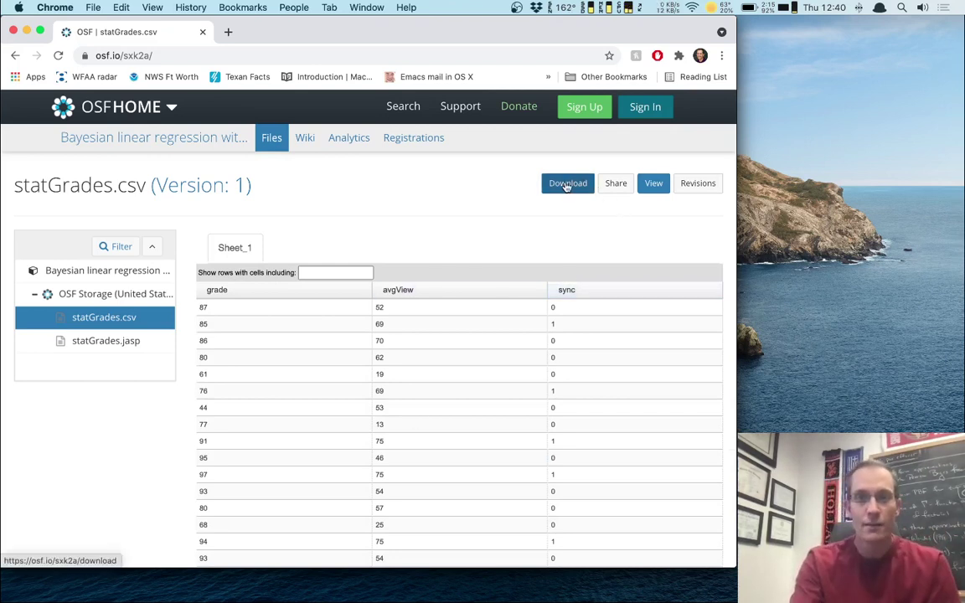
scroll(600, 368, "down", 4)
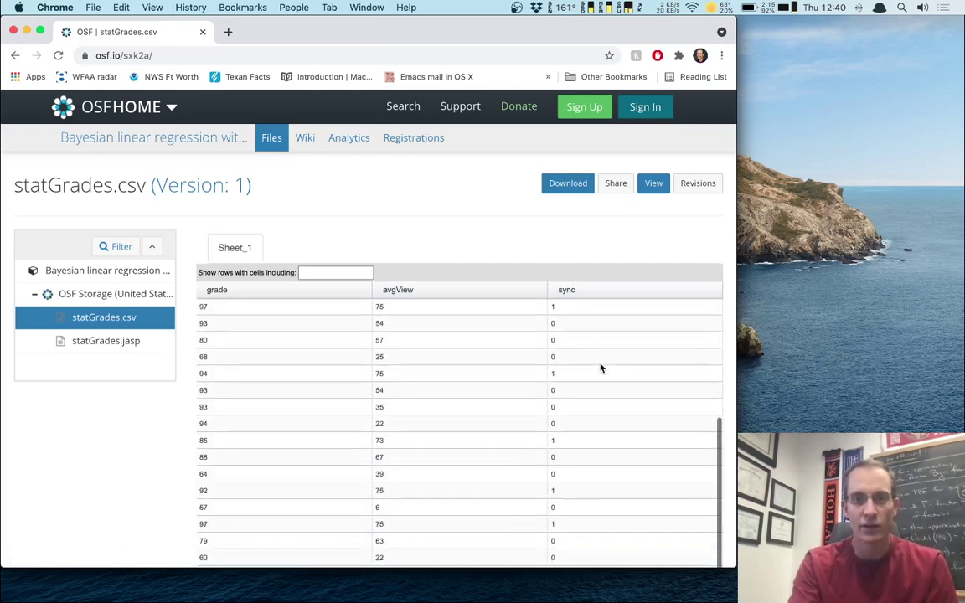
scroll(601, 367, "down", 3)
scroll(601, 368, "up", 6)
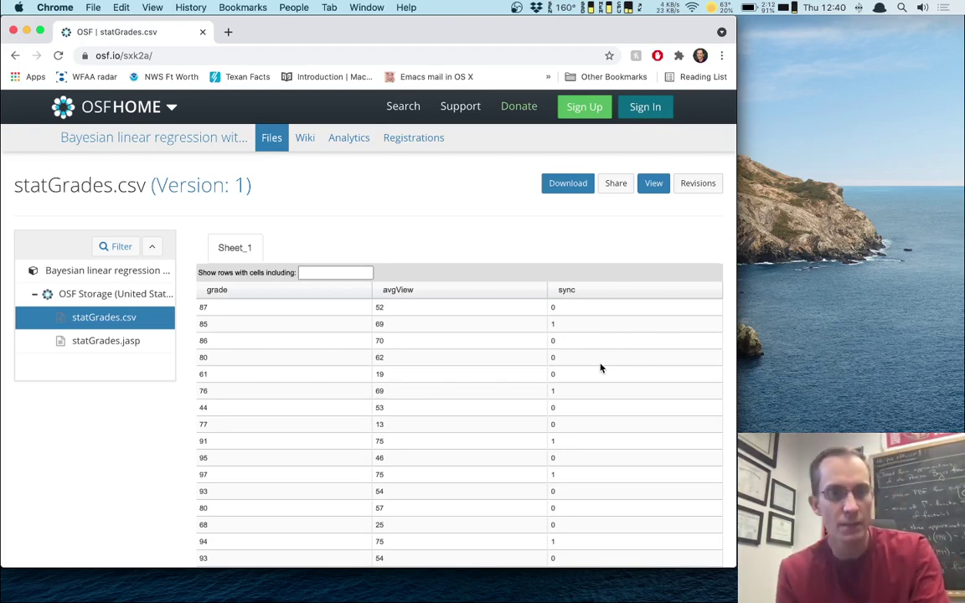
key("super+Tab")
key("super+Tab")
key("super+Tab")
key("super+Tab")
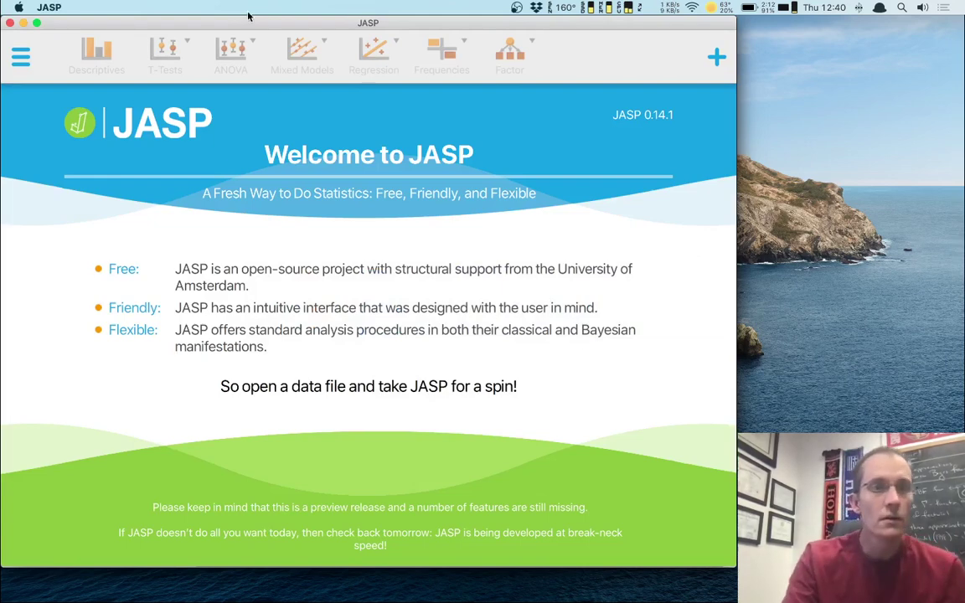
Load statGrades.csv from JASP's Open > Recent Files and scroll through its data grid.
left_click(20, 56)
left_click(51, 98)
left_click(201, 106)
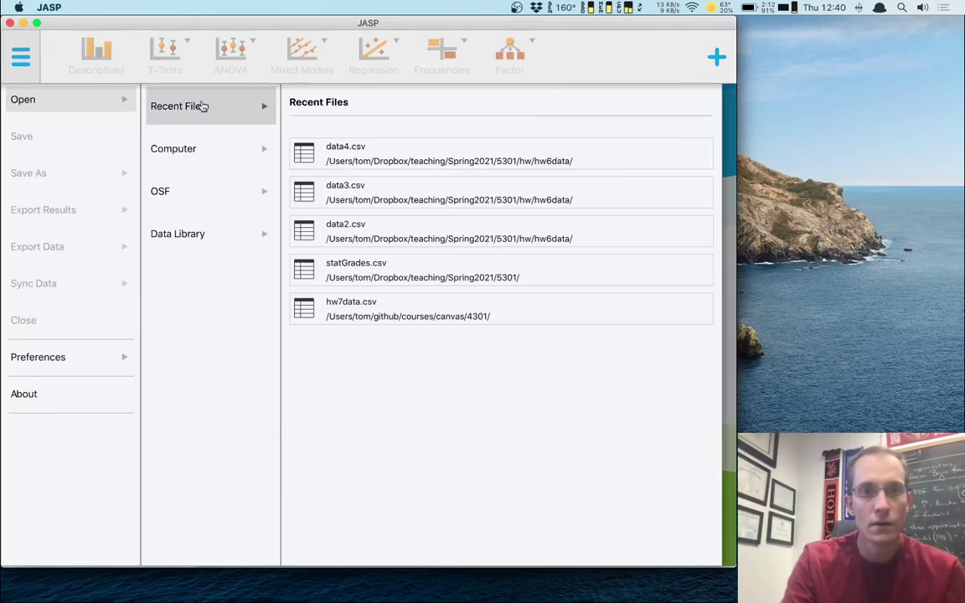
left_click(366, 273)
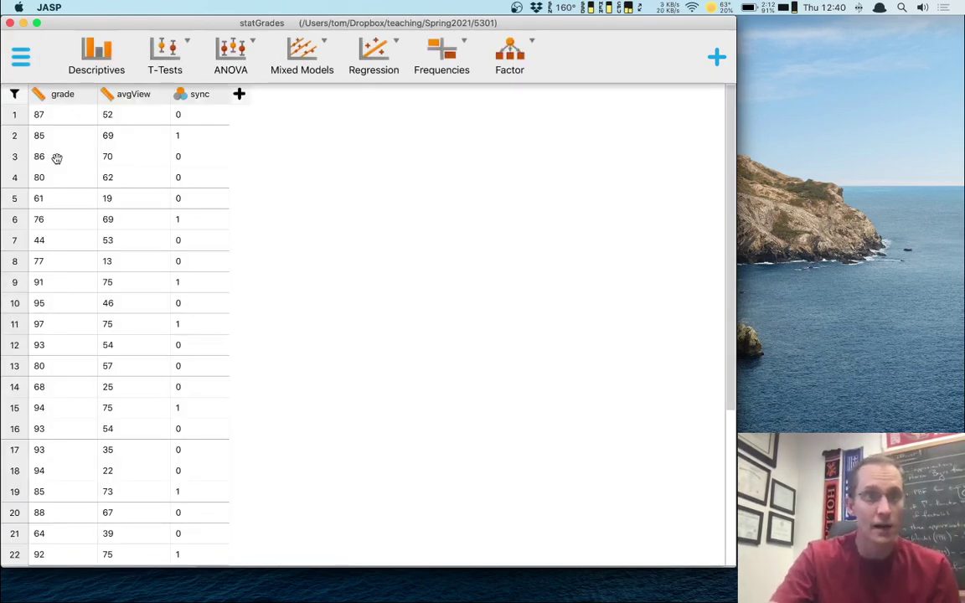
scroll(80, 302, "down", 5)
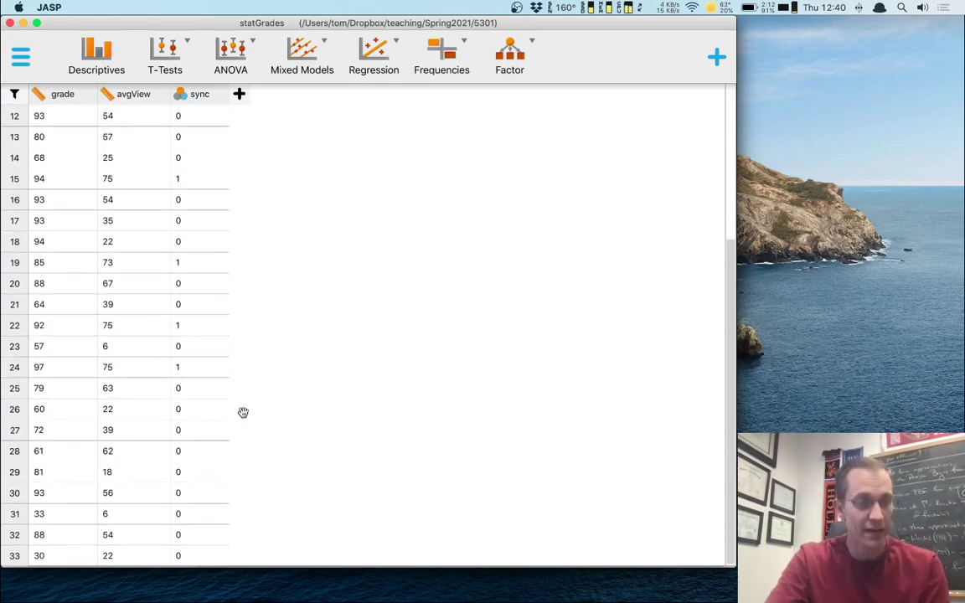
scroll(270, 403, "up", 5)
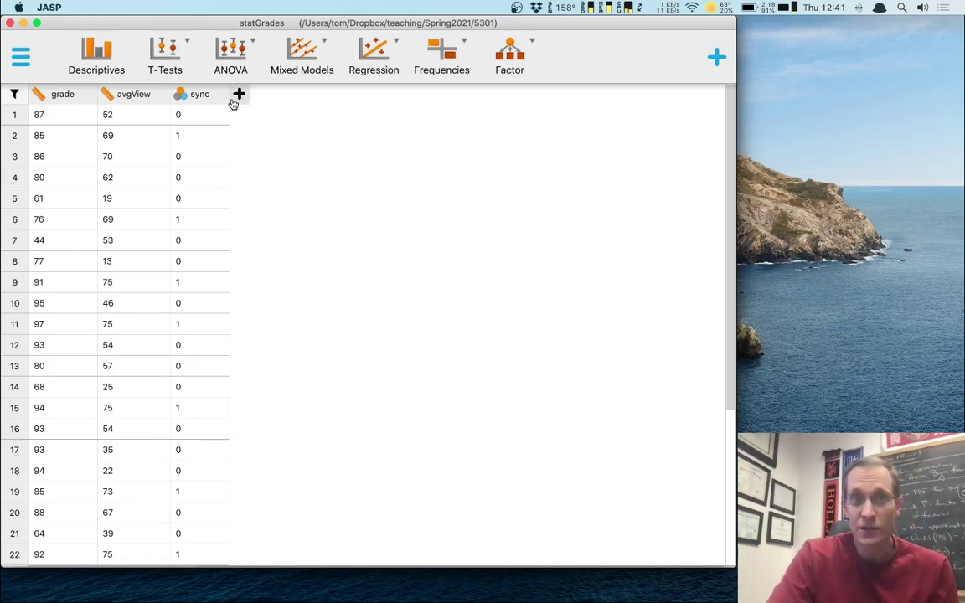
Start a Bayesian ANCOVA from the ANOVA menu with grade as the dependent variable.
left_click(234, 57)
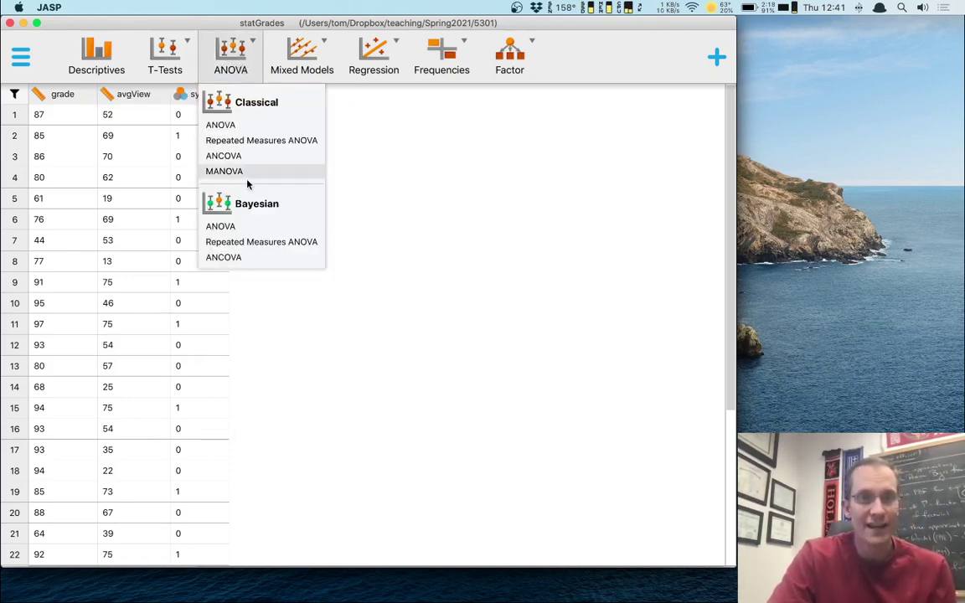
left_click(230, 258)
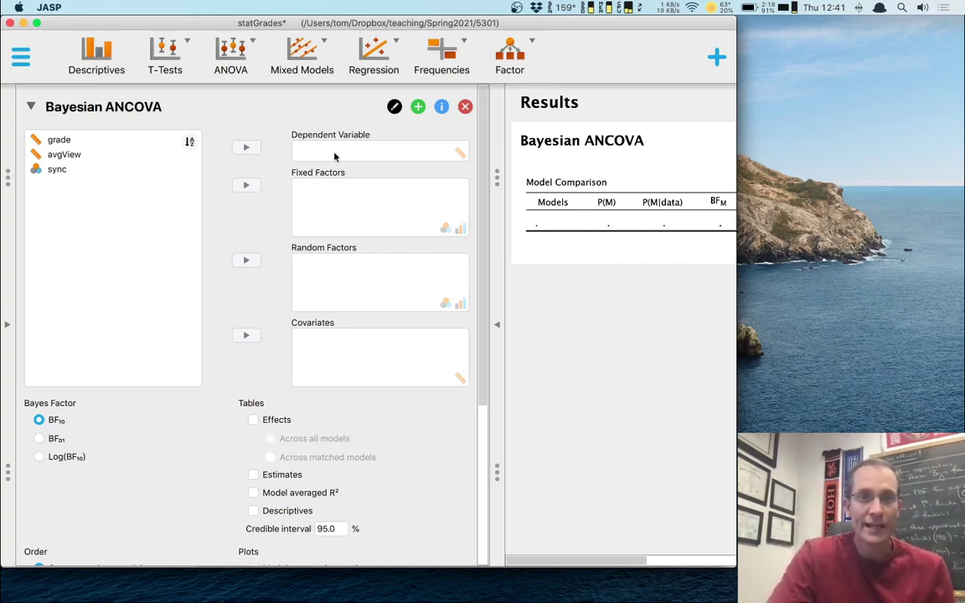
left_click(60, 140)
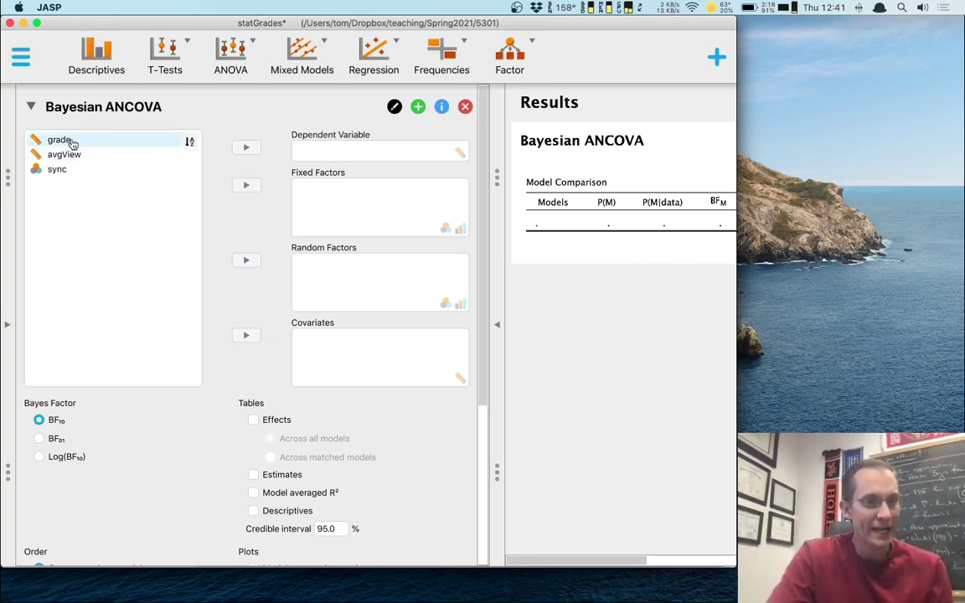
left_click(73, 143)
left_click(246, 147)
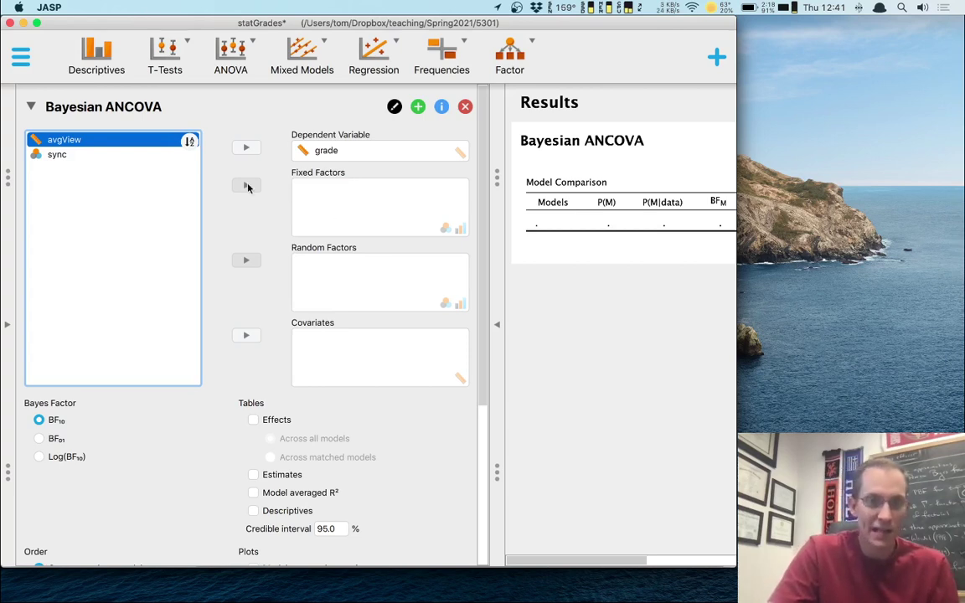
Add sync as a fixed factor and avgView as a covariate.
left_click(63, 157)
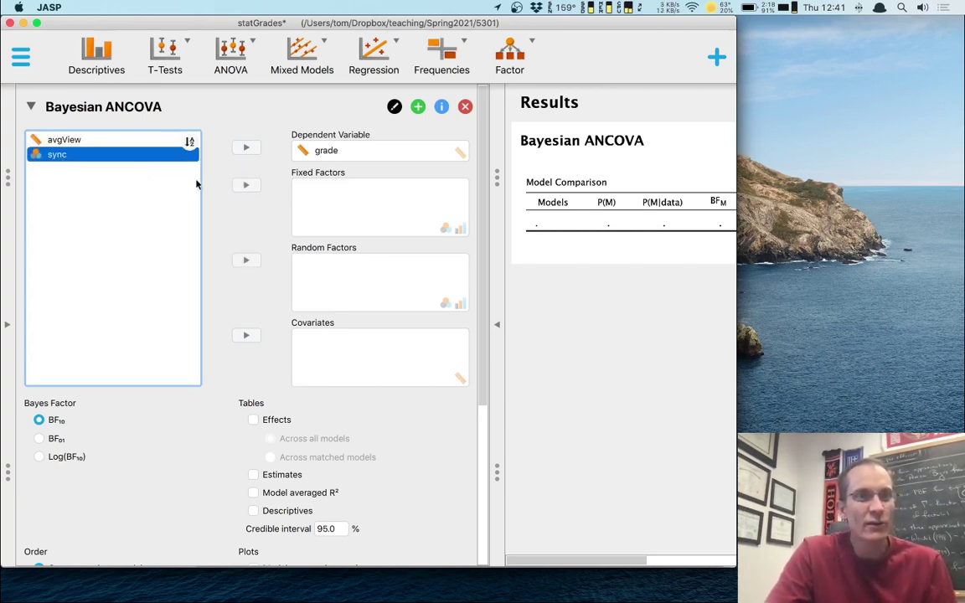
left_click(246, 185)
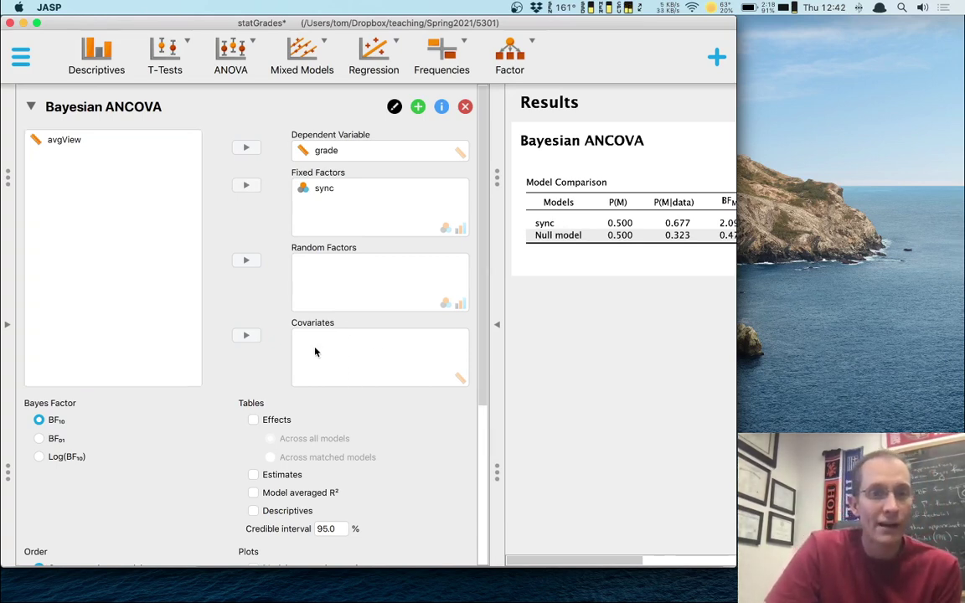
left_click(58, 141)
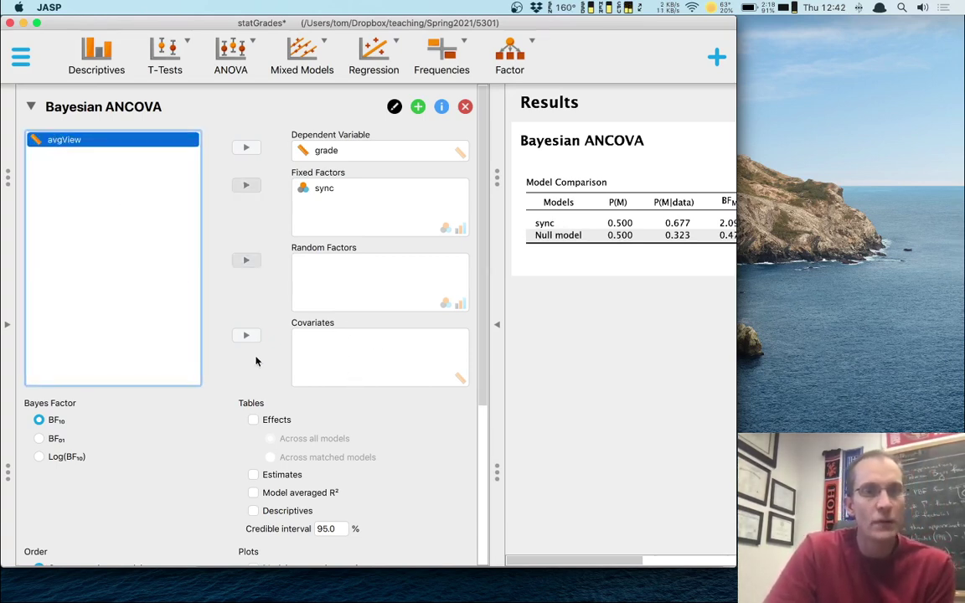
left_click(251, 337)
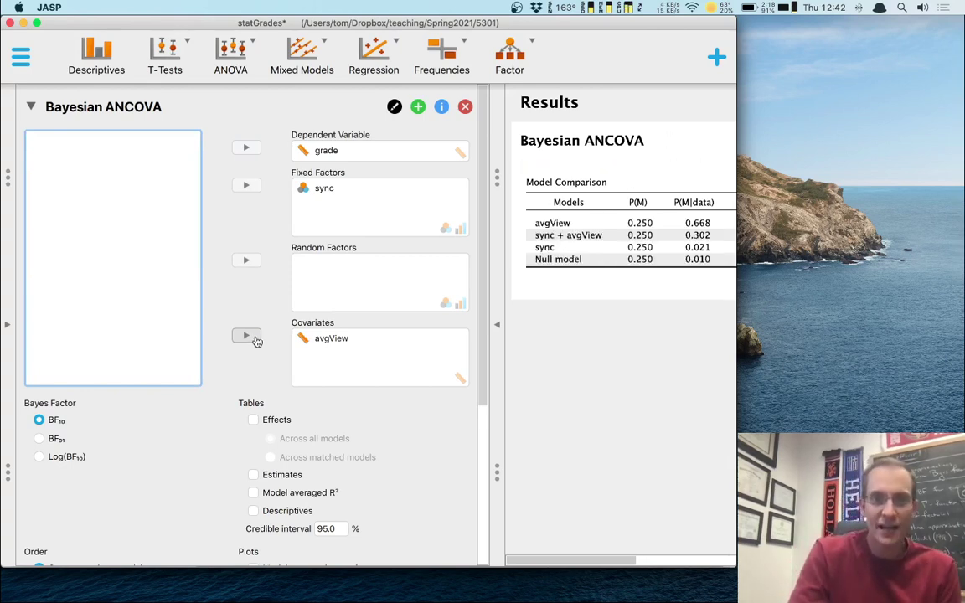
left_click(497, 329)
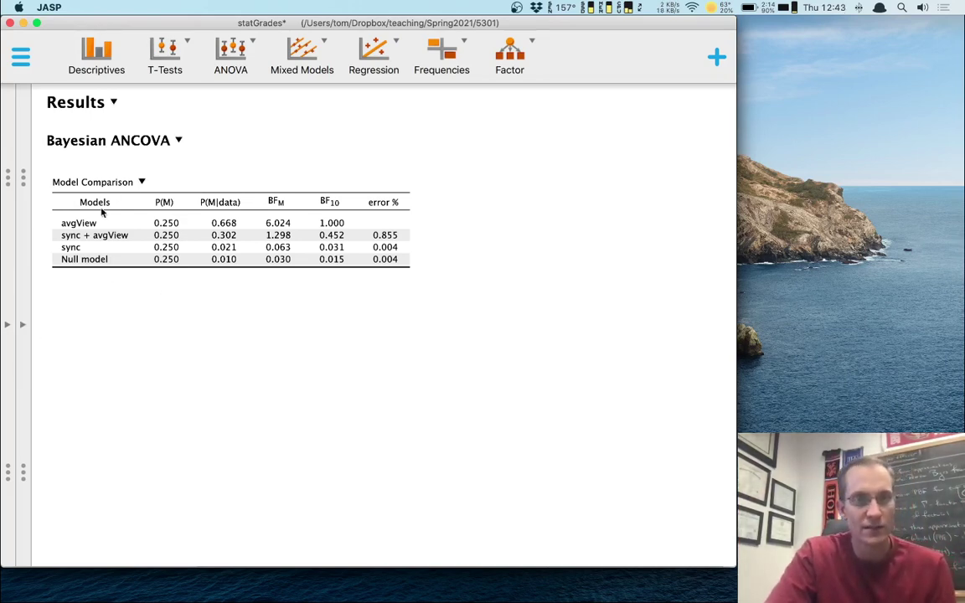
left_click(23, 325)
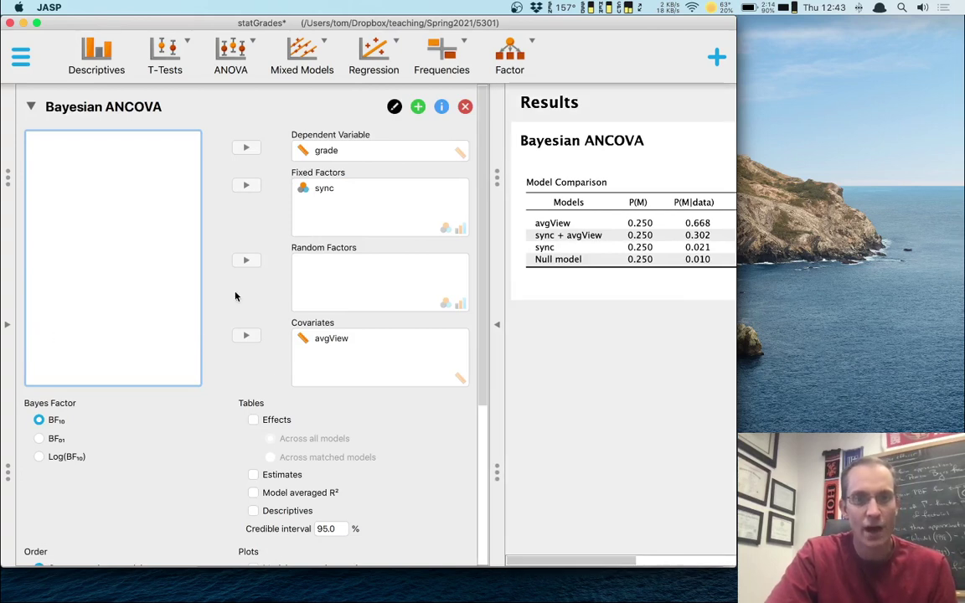
Enable the Effects (Across all models) table and the Estimates output under Tables.
left_click(253, 420)
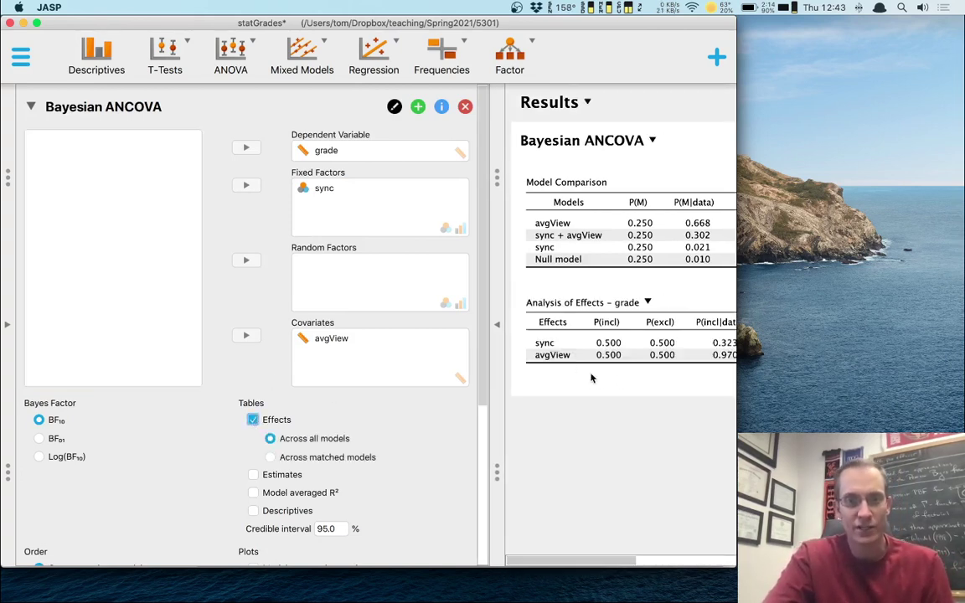
scroll(290, 411, "down", 2)
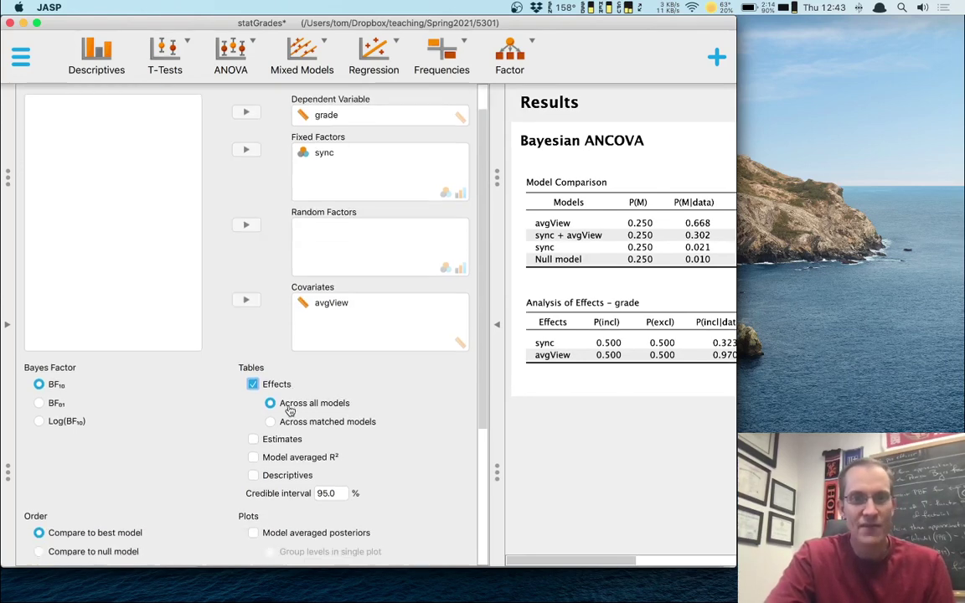
scroll(367, 438, "down", 1)
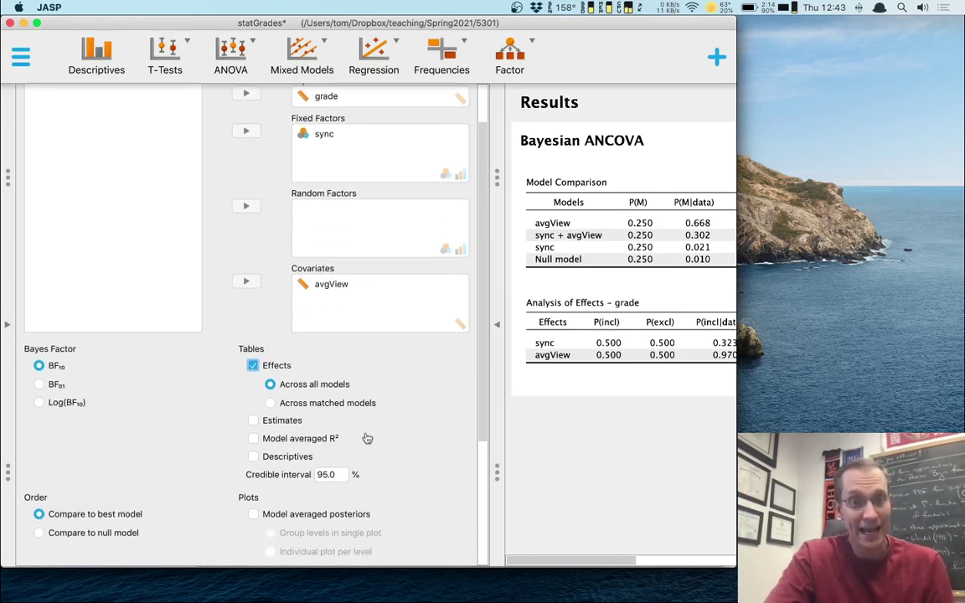
left_click(253, 422)
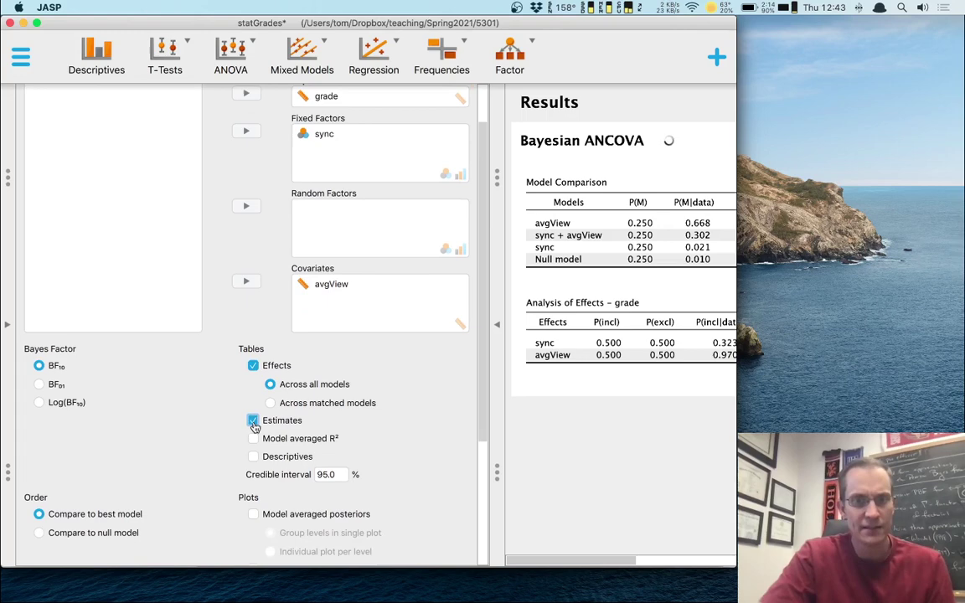